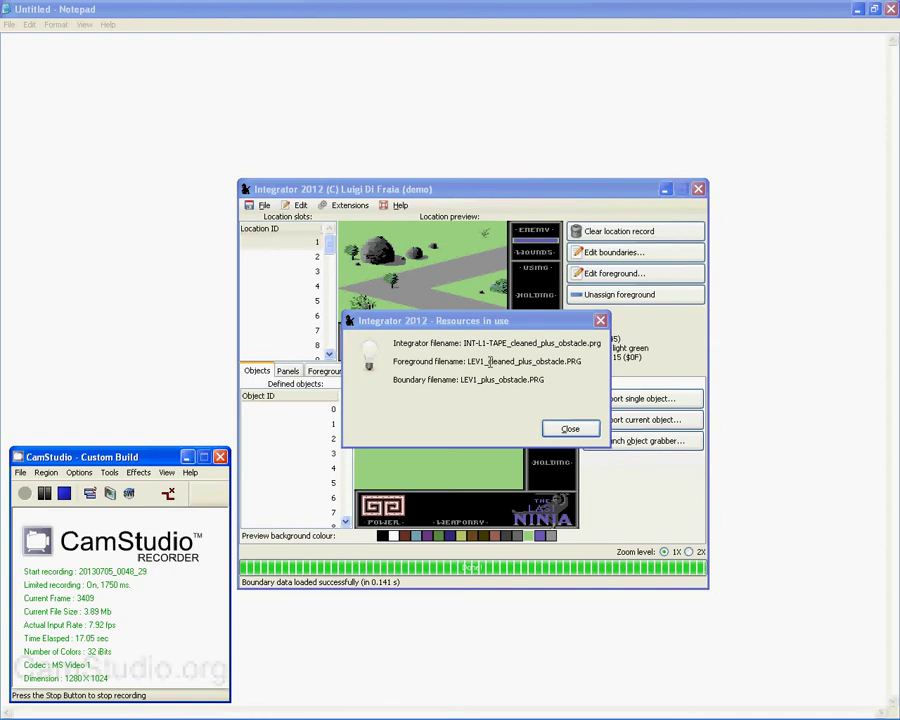
- Dismiss the resources summary, open the boundary editor for location 1 and add a new segment
{"action": "left_click", "coordinate": [570, 428]}
{"action": "left_click", "coordinate": [604, 255]}
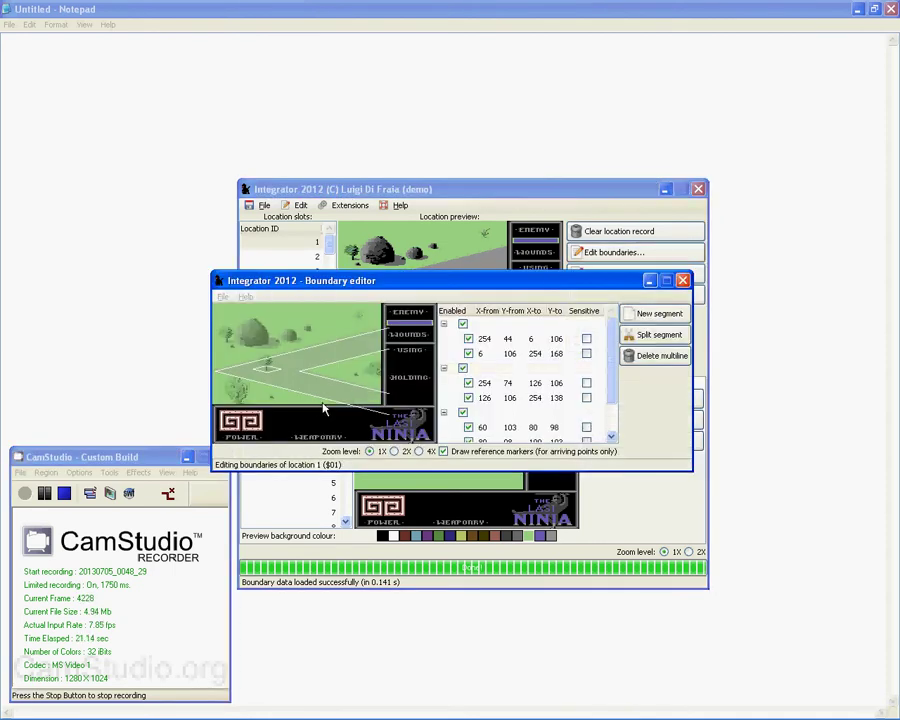
{"action": "left_click_drag", "start_coordinate": [348, 287], "coordinate": [366, 284]}
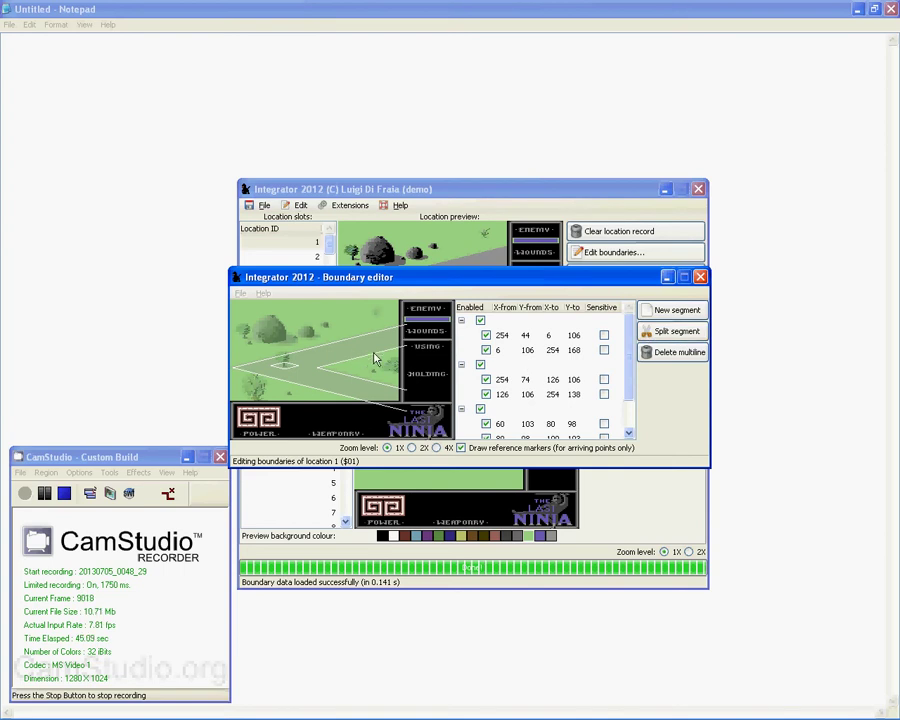
{"action": "left_click", "coordinate": [662, 312]}
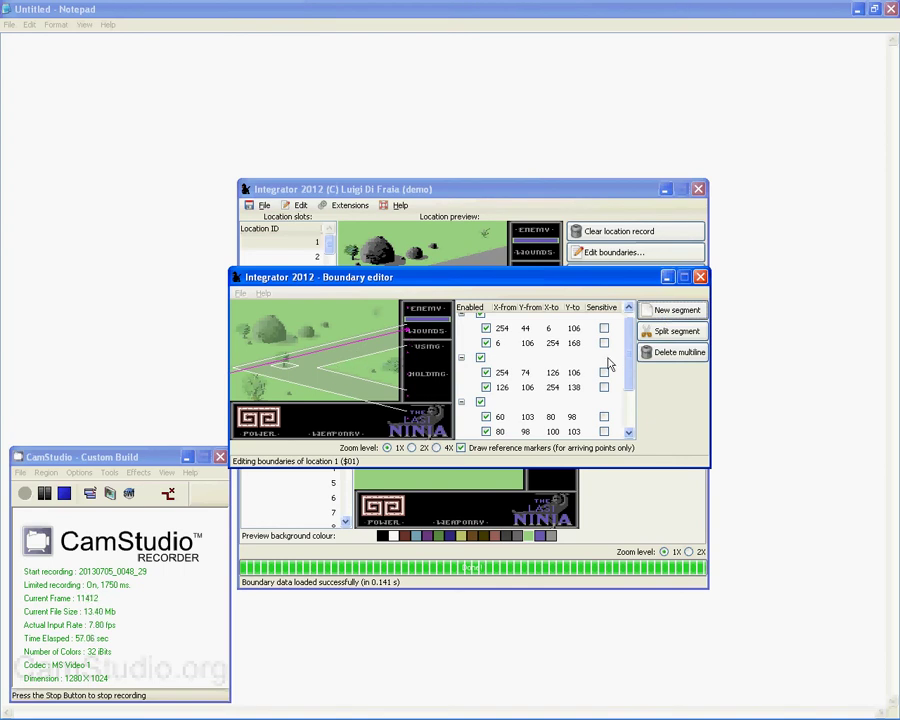
{"action": "scroll", "coordinate": [637, 430], "scroll_direction": "down", "scroll_amount": 2}
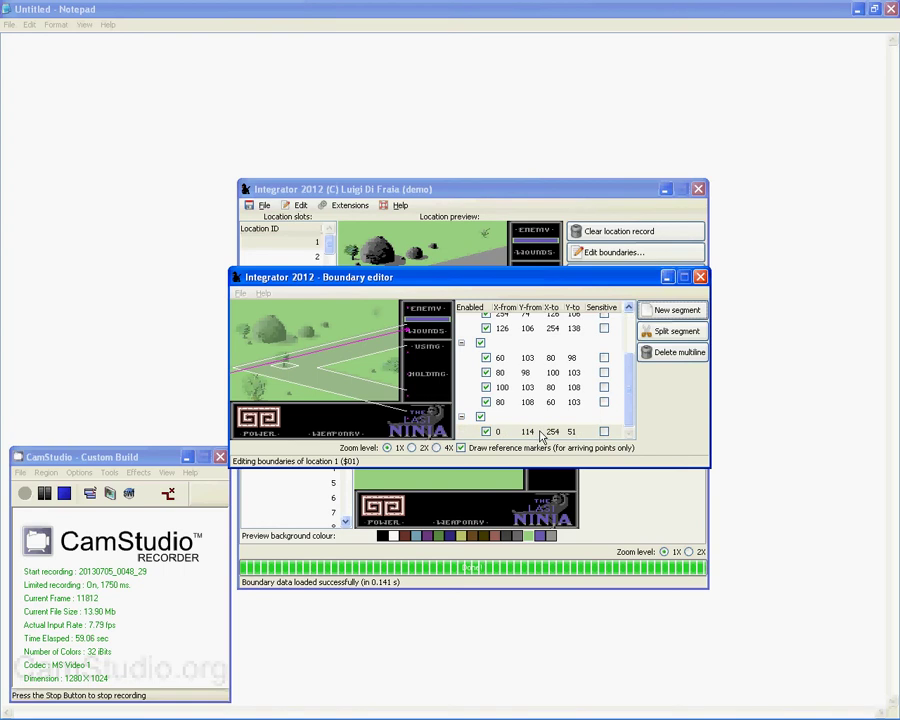
- Shorten the new segment to a 128-unit X-projection and move it onto the upper path, from about 108, 88 to 236, 56
{"action": "mouse_move", "coordinate": [408, 338]}
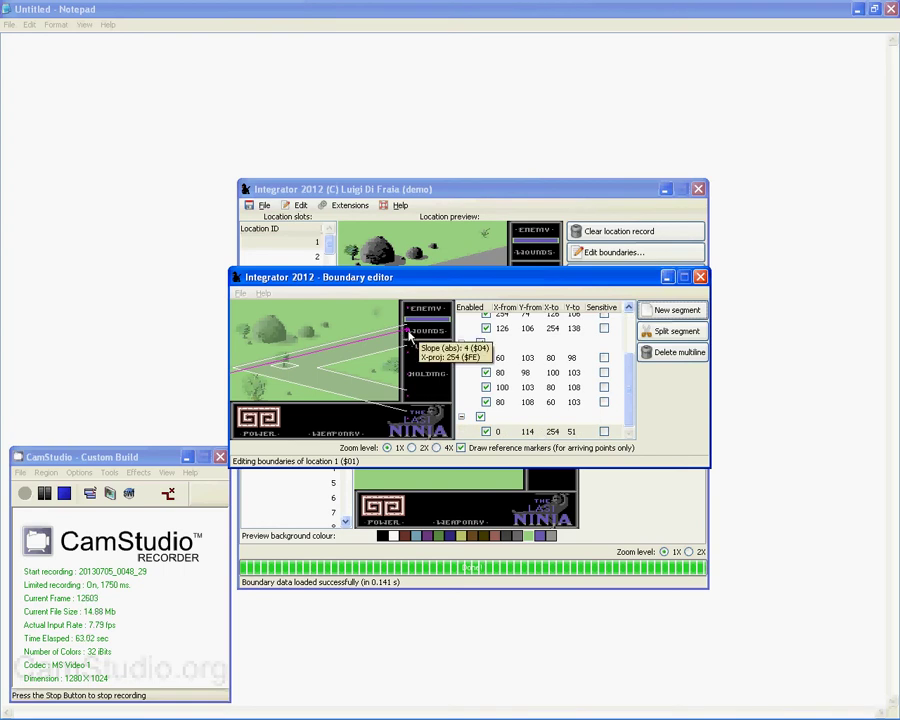
{"action": "left_click_drag", "start_coordinate": [408, 338], "coordinate": [317, 357]}
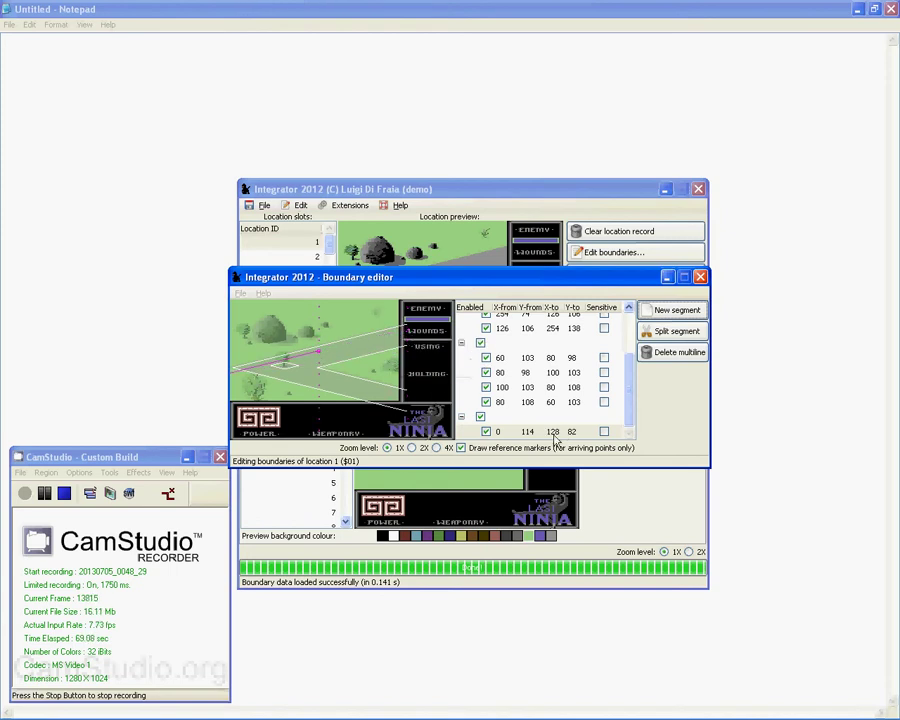
{"action": "left_click_drag", "start_coordinate": [293, 365], "coordinate": [369, 341]}
{"action": "left_click", "coordinate": [349, 344]}
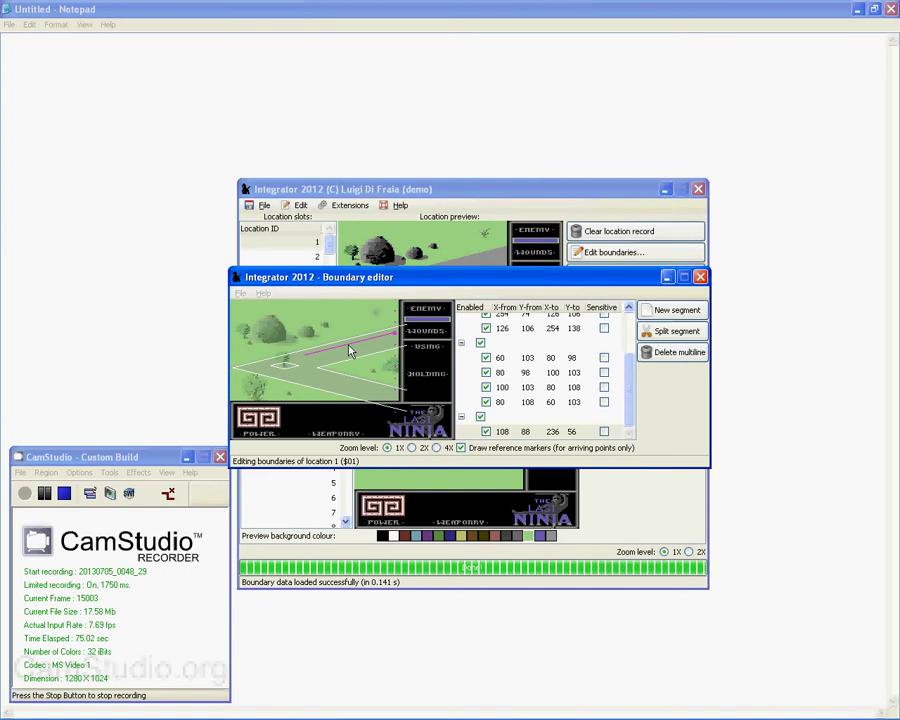
- Split the new boundary segment repeatedly into four connected segments
{"action": "left_click", "coordinate": [677, 333]}
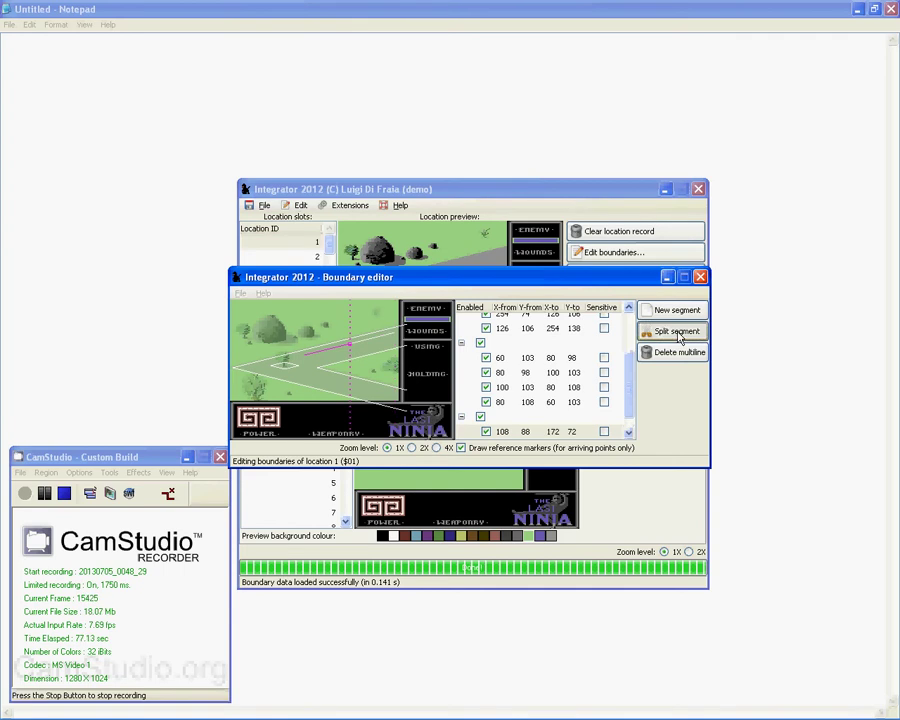
{"action": "left_click", "coordinate": [676, 333]}
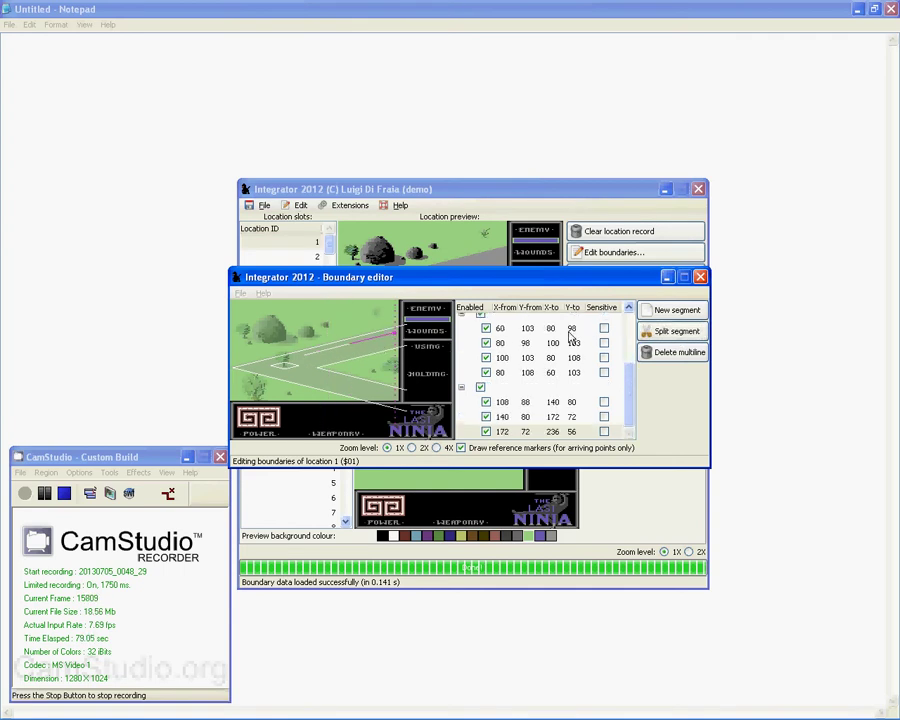
{"action": "left_click", "coordinate": [676, 333]}
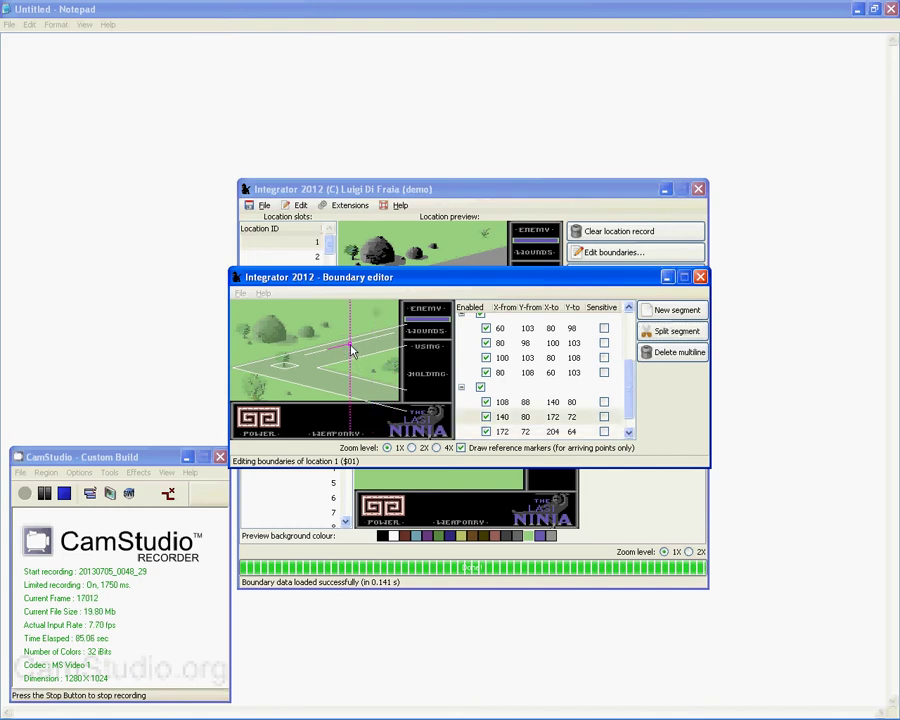
- Fold the four connected segments into a closed diamond with corners at about 140, 80; 172, 88; 140, 96; and 108, 88
{"action": "mouse_move", "coordinate": [352, 350]}
{"action": "mouse_move", "coordinate": [350, 347]}
{"action": "left_mouse_down"}
{"action": "mouse_move", "coordinate": [361, 360]}
{"action": "mouse_move", "coordinate": [345, 364]}
{"action": "mouse_move", "coordinate": [362, 359]}
{"action": "mouse_move", "coordinate": [355, 364]}
{"action": "left_mouse_up"}
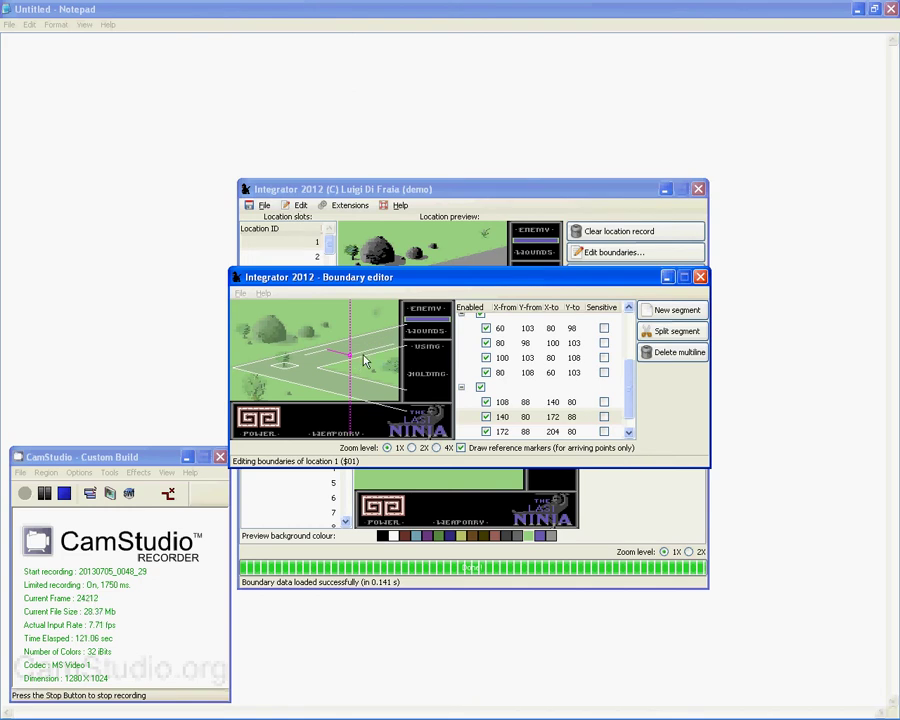
{"action": "left_click", "coordinate": [394, 349]}
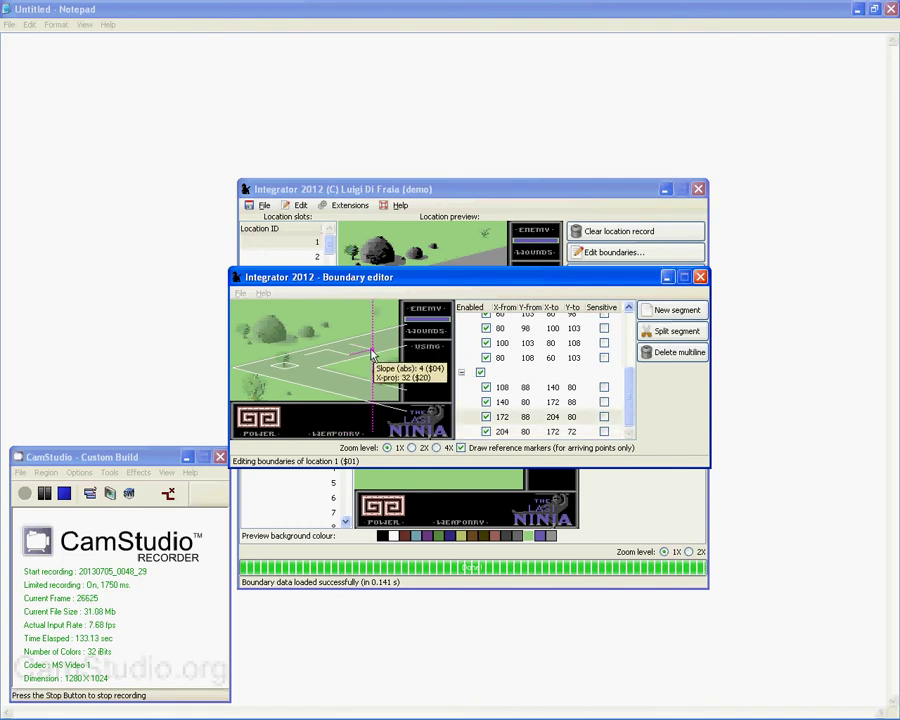
{"action": "left_click_drag", "start_coordinate": [372, 351], "coordinate": [327, 361]}
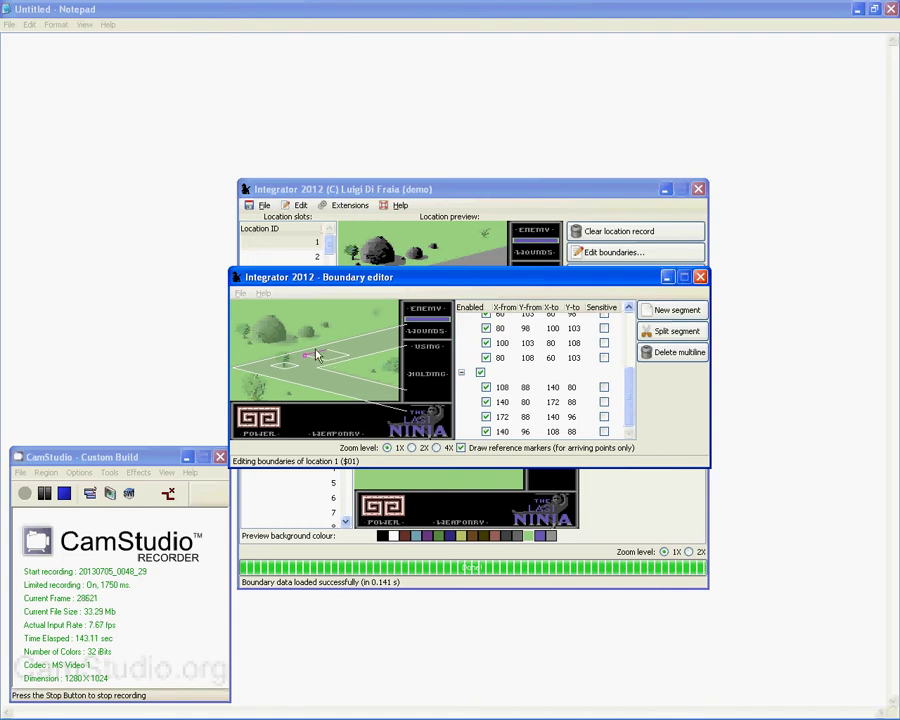
- Try lengthening and shortening the diamond's first segment by shifting its end point along the slope, finishing at 140, 80
{"action": "left_click", "coordinate": [316, 354]}
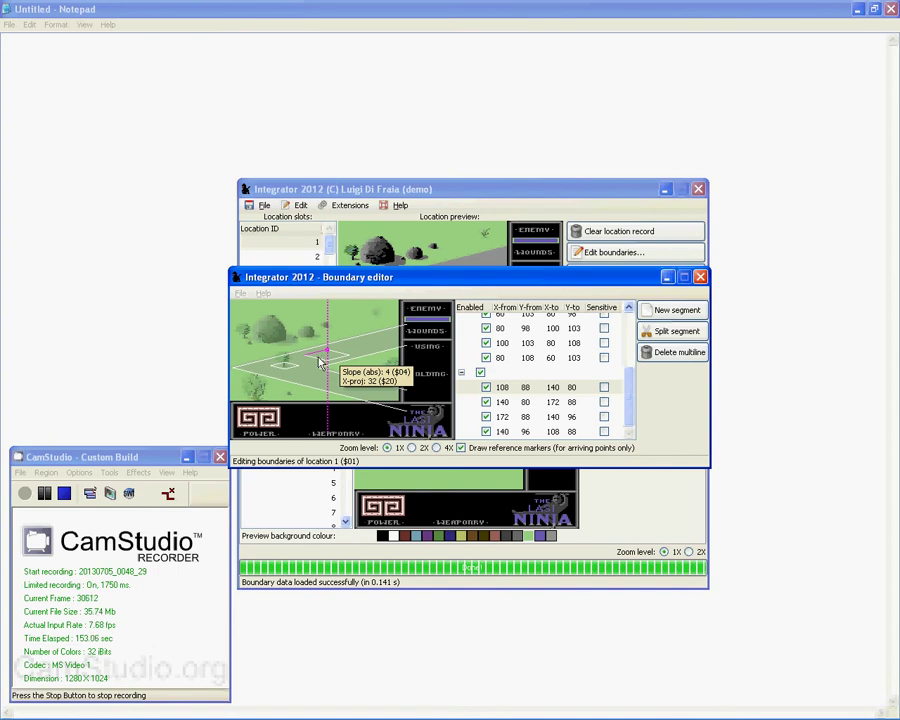
{"action": "key", "text": "Right"}
{"action": "key", "text": "Right"}
{"action": "key", "text": "Right"}
{"action": "key", "text": "Right"}
{"action": "key", "text": "Right"}
{"action": "key", "text": "Right"}
{"action": "key", "text": "Right"}
{"action": "key", "text": "Right"}
{"action": "key", "text": "Right"}
{"action": "key", "text": "Right"}
{"action": "key", "text": "Right"}
{"action": "key", "text": "Right"}
{"action": "key", "text": "Right"}
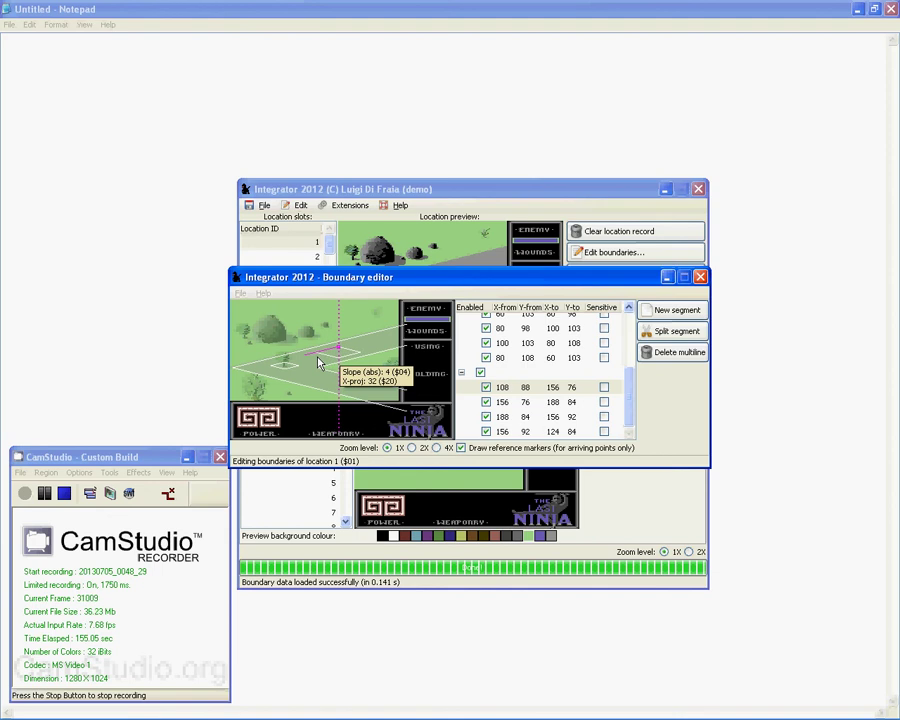
{"action": "key", "text": "Right"}
{"action": "key", "text": "Right"}
{"action": "key", "text": "Right"}
{"action": "key", "text": "Right"}
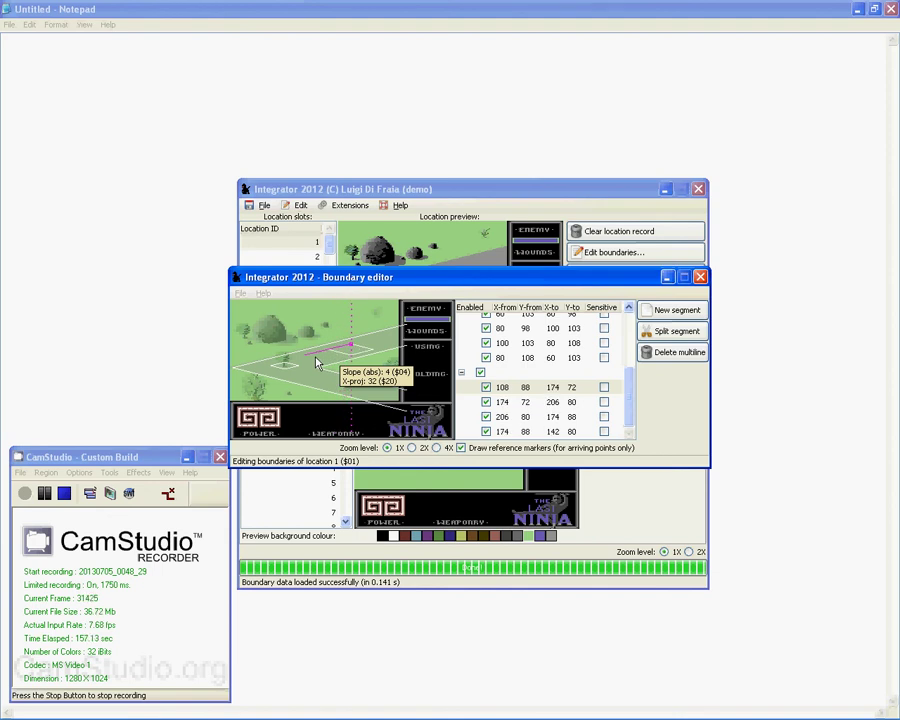
{"action": "key", "text": "Left"}
{"action": "key", "text": "Left"}
{"action": "key", "text": "Left"}
{"action": "key", "text": "Left"}
{"action": "key", "text": "Left"}
{"action": "key", "text": "Left"}
{"action": "key", "text": "Left"}
{"action": "key", "text": "Left"}
{"action": "key", "text": "Left"}
{"action": "key", "text": "Left"}
{"action": "key", "text": "Left"}
{"action": "key", "text": "Left"}
{"action": "key", "text": "Left"}
{"action": "key", "text": "Left"}
{"action": "key", "text": "Left"}
{"action": "key", "text": "Left"}
{"action": "key", "text": "Left"}
{"action": "key", "text": "Left"}
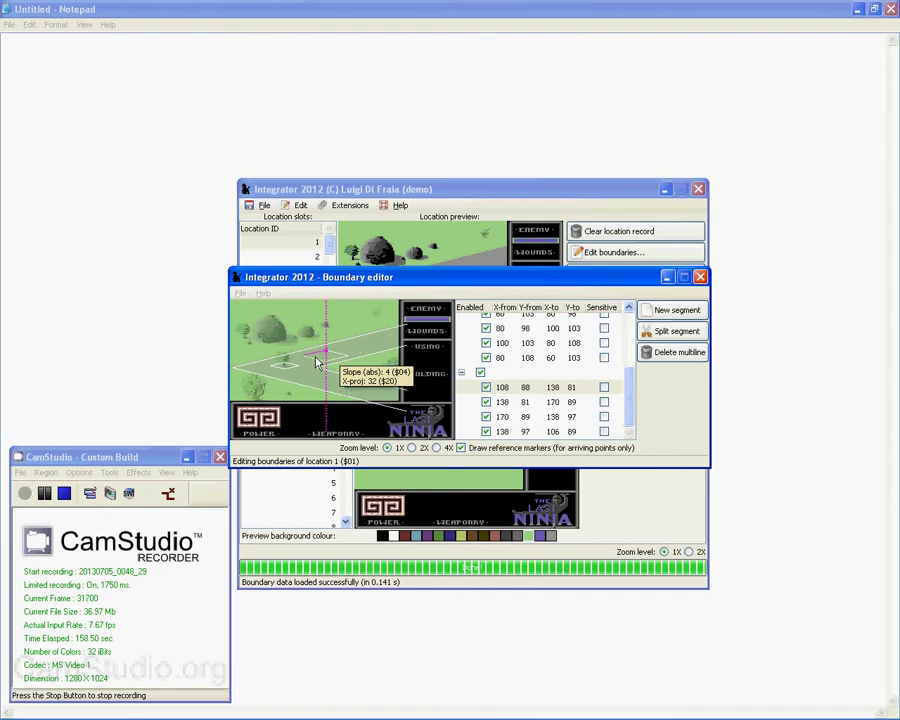
{"action": "key", "text": "Left"}
{"action": "key", "text": "Right"}
{"action": "key", "text": "Right"}
{"action": "key", "text": "Right"}
{"action": "key", "text": "Right"}
{"action": "key", "text": "Right"}
{"action": "key", "text": "Right"}
{"action": "key", "text": "Left"}
{"action": "key", "text": "Left"}
{"action": "key", "text": "Left"}
{"action": "key", "text": "Left"}
{"action": "key", "text": "Left"}
{"action": "key", "text": "Left"}
{"action": "key", "text": "Left"}
{"action": "key", "text": "Left"}
{"action": "key", "text": "Left"}
{"action": "key", "text": "Left"}
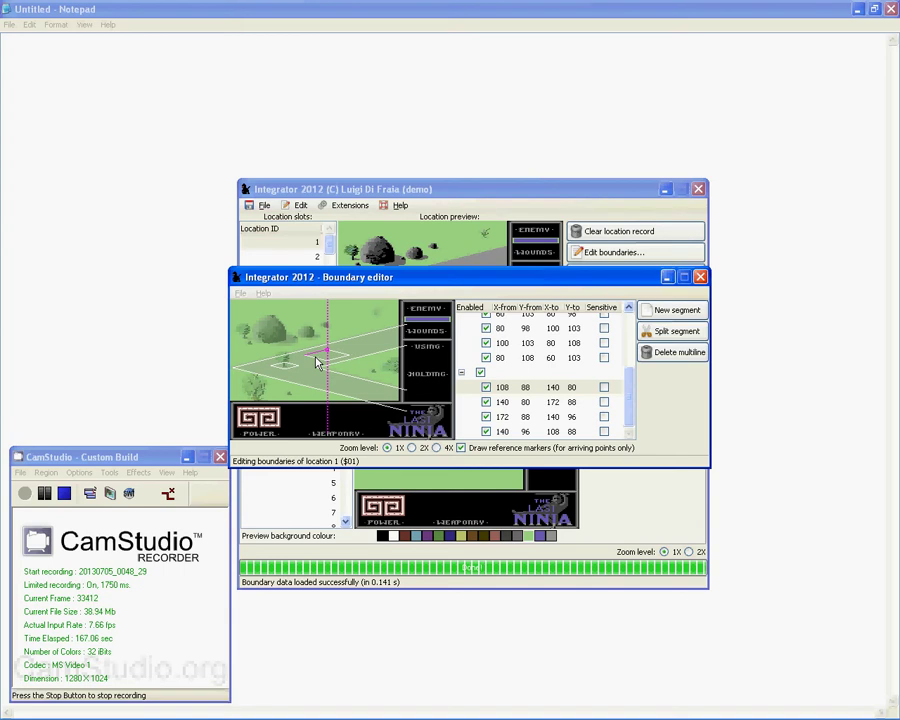
- Reshape the diamond into an elongated obstacle with corners at about 150, 78; 174, 84; and 134, 94, and leave the boundary editor
{"action": "mouse_move", "coordinate": [322, 360]}
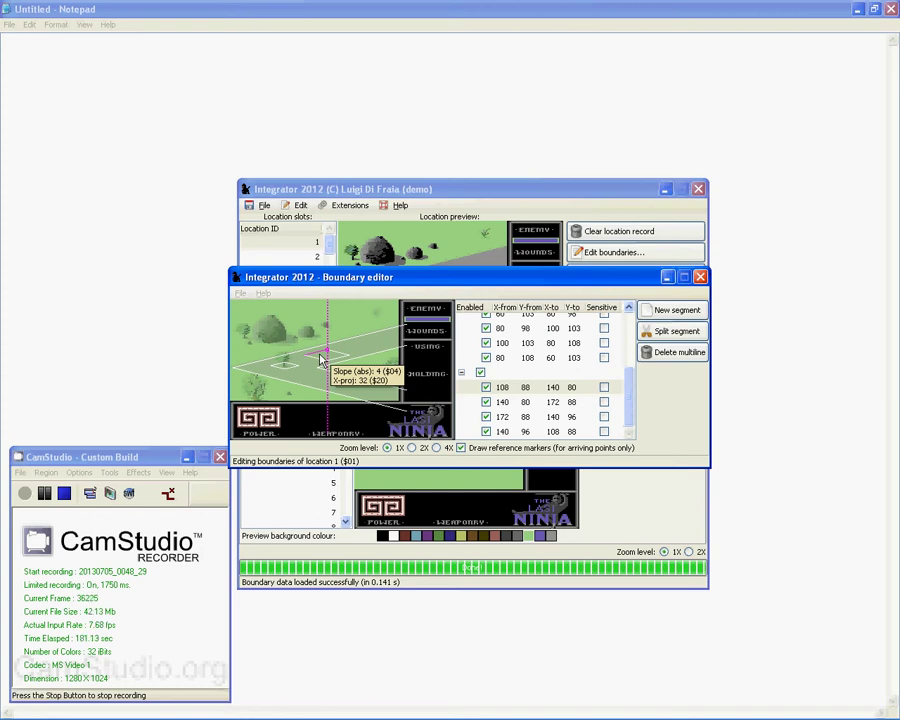
{"action": "mouse_move", "coordinate": [321, 360]}
{"action": "left_mouse_down"}
{"action": "mouse_move", "coordinate": [337, 358]}
{"action": "mouse_move", "coordinate": [327, 366]}
{"action": "mouse_move", "coordinate": [316, 358]}
{"action": "left_mouse_up"}
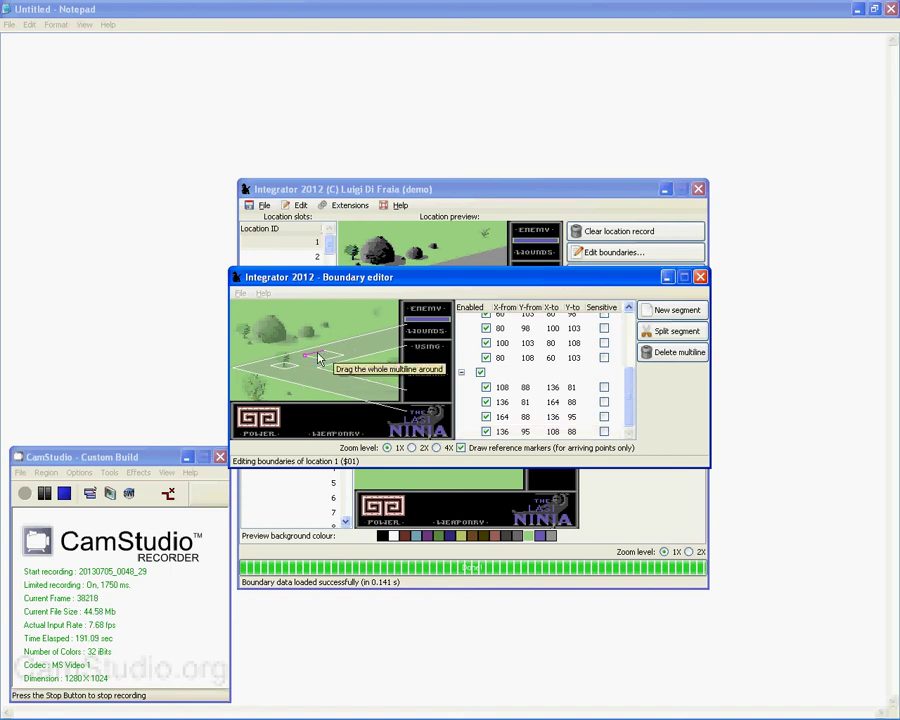
{"action": "left_click_drag", "start_coordinate": [321, 358], "coordinate": [340, 374]}
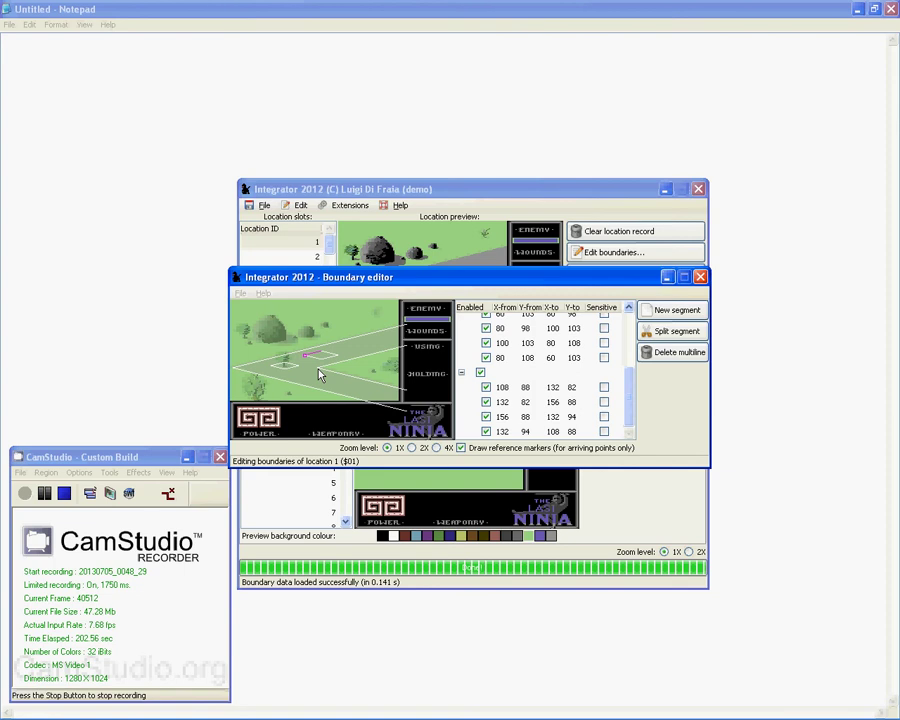
{"action": "left_click_drag", "start_coordinate": [320, 374], "coordinate": [342, 360]}
{"action": "scroll", "coordinate": [342, 354], "scroll_direction": "up", "scroll_amount": 8}
{"action": "left_click_drag", "start_coordinate": [368, 350], "coordinate": [368, 351]}
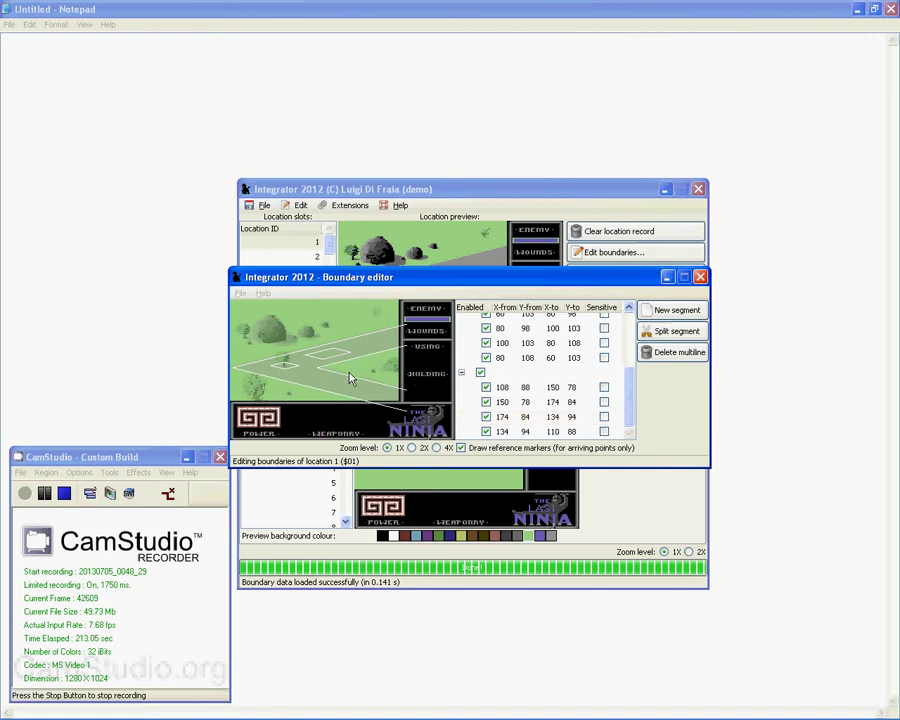
{"action": "left_click", "coordinate": [700, 278]}
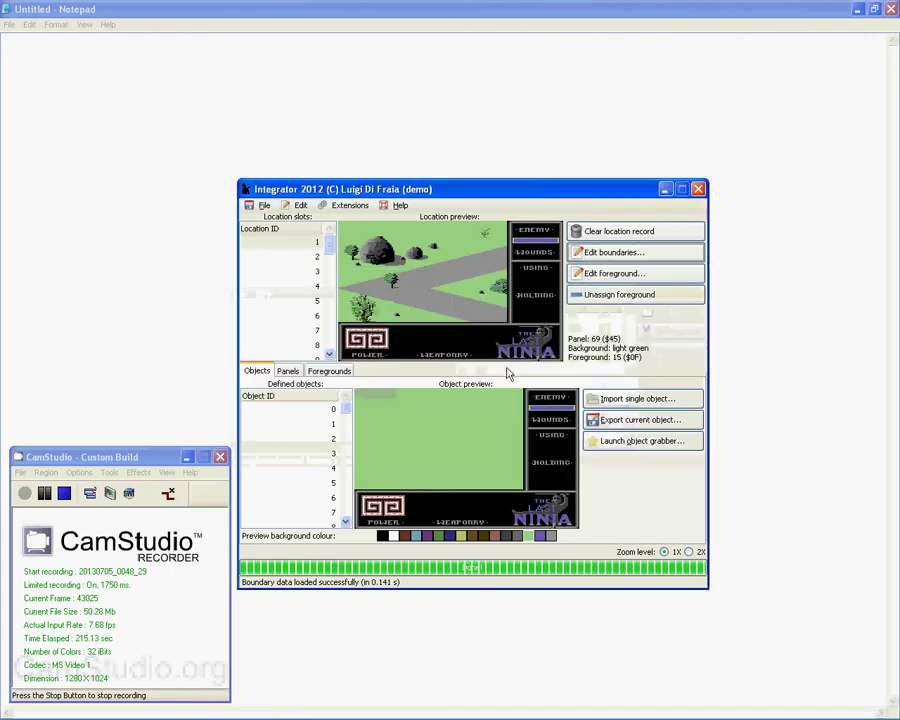
- Switch to the CCS64 emulator and start The Last Ninja
{"action": "left_click", "coordinate": [310, 710]}
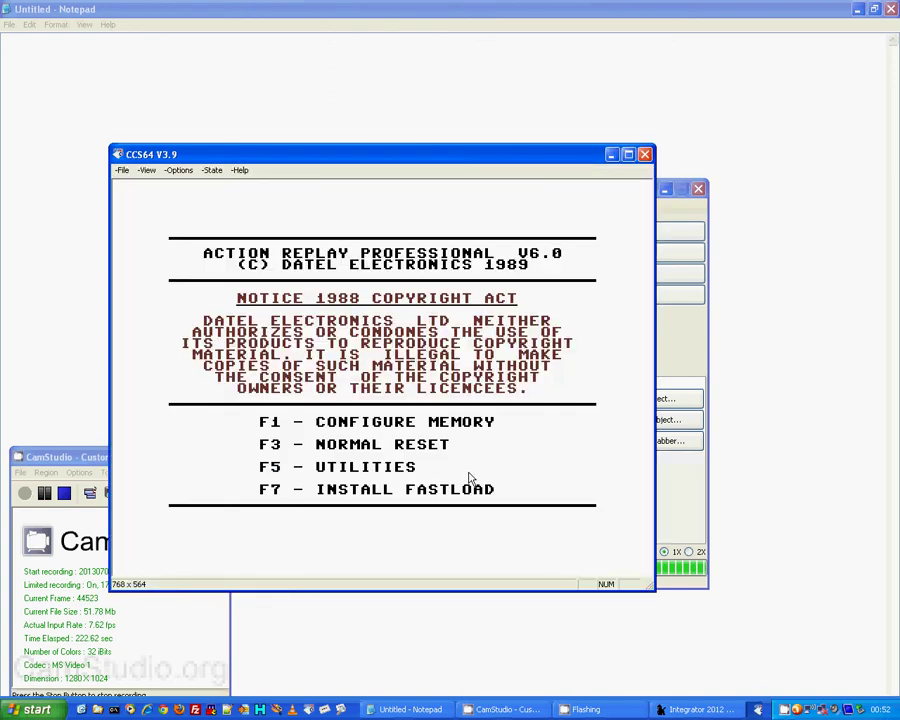
{"action": "key", "text": "F3"}
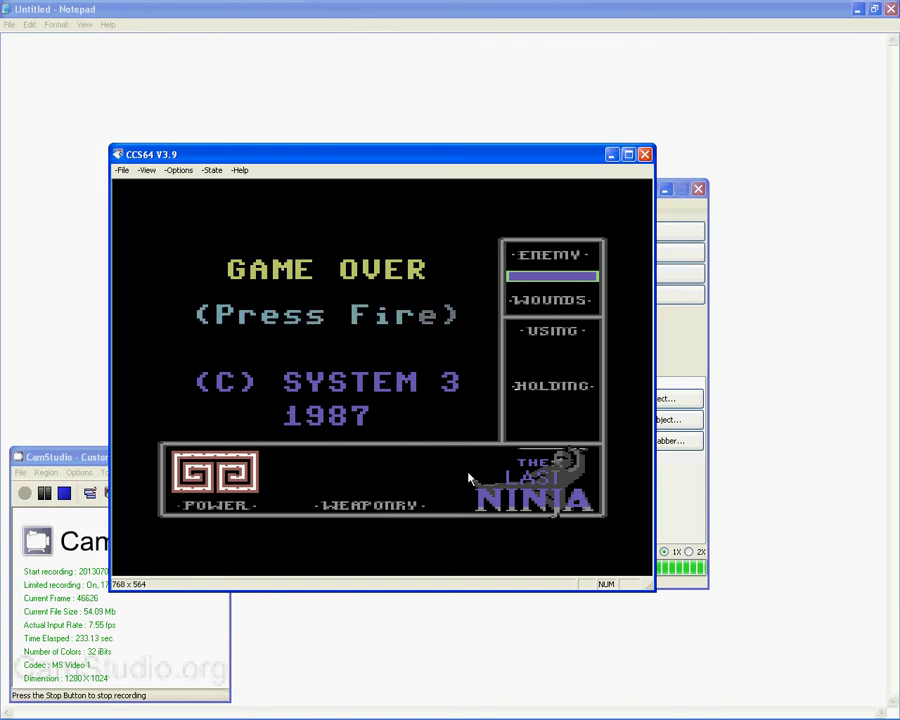
{"action": "key", "text": "ctrl"}
- Move the ninja along the path and fight the enemy until it is defeated
{"action": "key", "text": "Right"}
{"action": "key", "text": "Right"}
{"action": "key", "text": "Left"}
{"action": "key", "text": "Left"}
{"action": "key", "text": "Up"}
{"action": "key", "text": "Right"}
{"action": "key", "text": "Right"}
{"action": "key", "text": "ctrl+Right"}
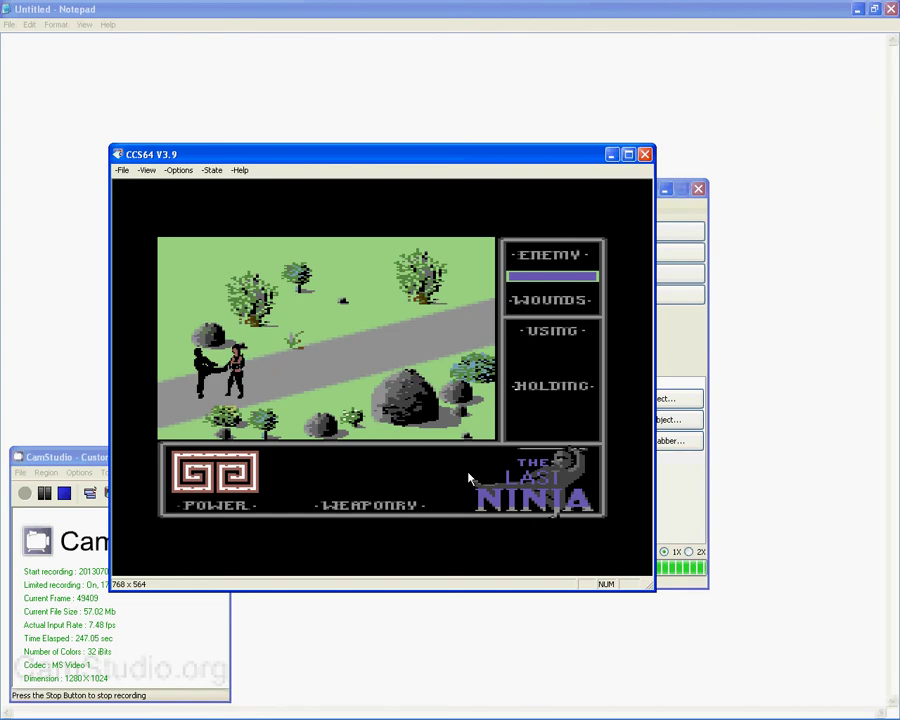
{"action": "key", "text": "Right"}
{"action": "key", "text": "ctrl+Right"}
{"action": "key", "text": "ctrl+Right"}
{"action": "key", "text": "ctrl+Right"}
{"action": "key", "text": "ctrl+Right"}
{"action": "key", "text": "ctrl+Right"}
{"action": "key", "text": "ctrl+Right"}
{"action": "key", "text": "ctrl+Right"}
{"action": "key", "text": "Right"}
{"action": "key", "text": "ctrl+Right"}
{"action": "key", "text": "ctrl+Right"}
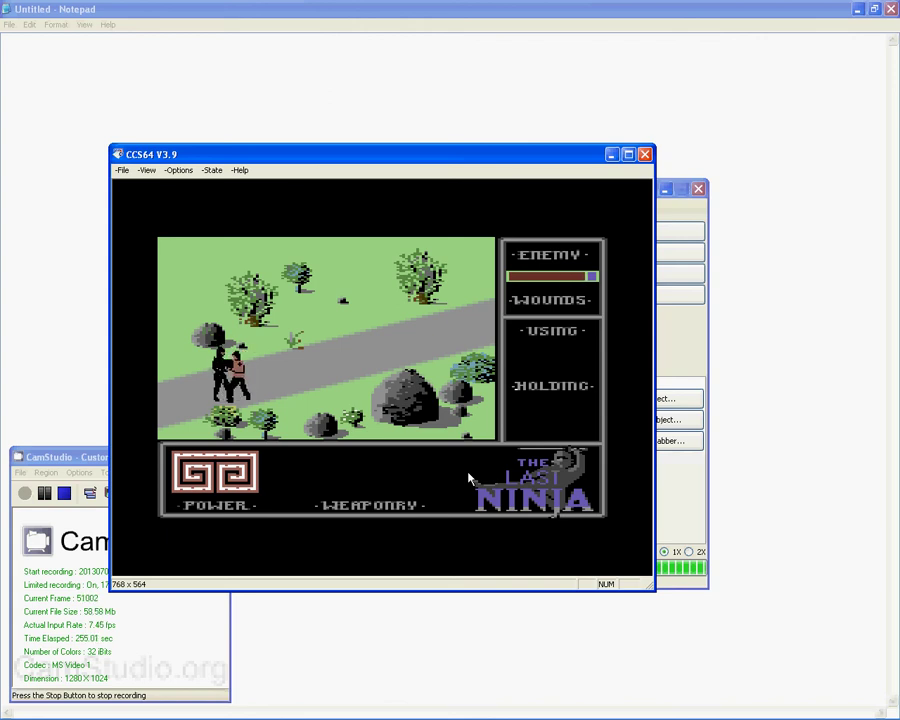
{"action": "key", "text": "ctrl+Right"}
- Walk the ninja into the forked-path location and pass behind the small tree to test its obstacle boundary
{"action": "key", "text": "Left"}
{"action": "key", "text": "Left"}
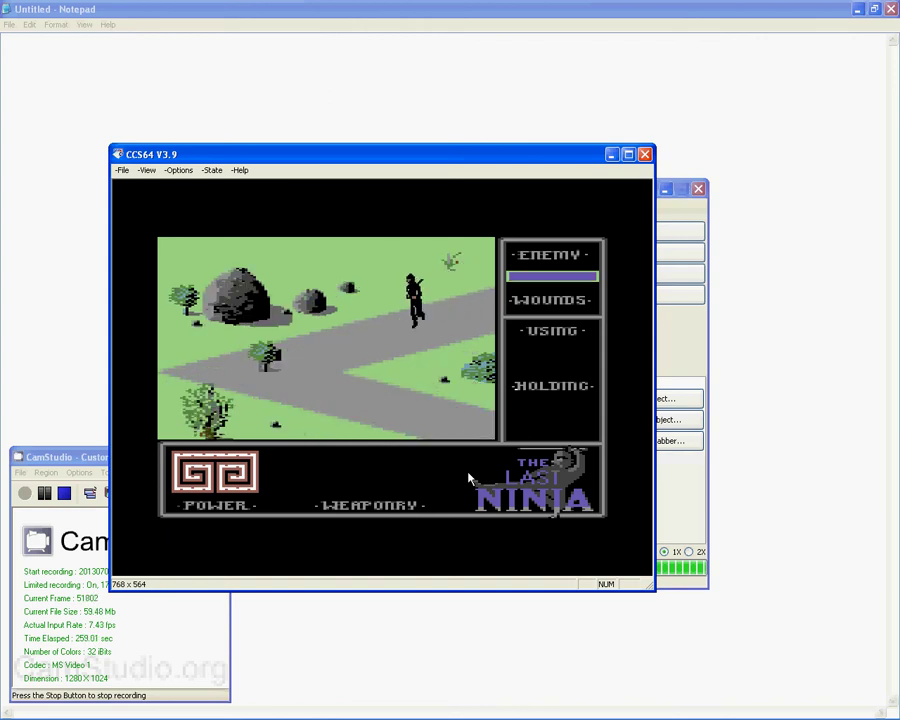
{"action": "key", "text": "Left"}
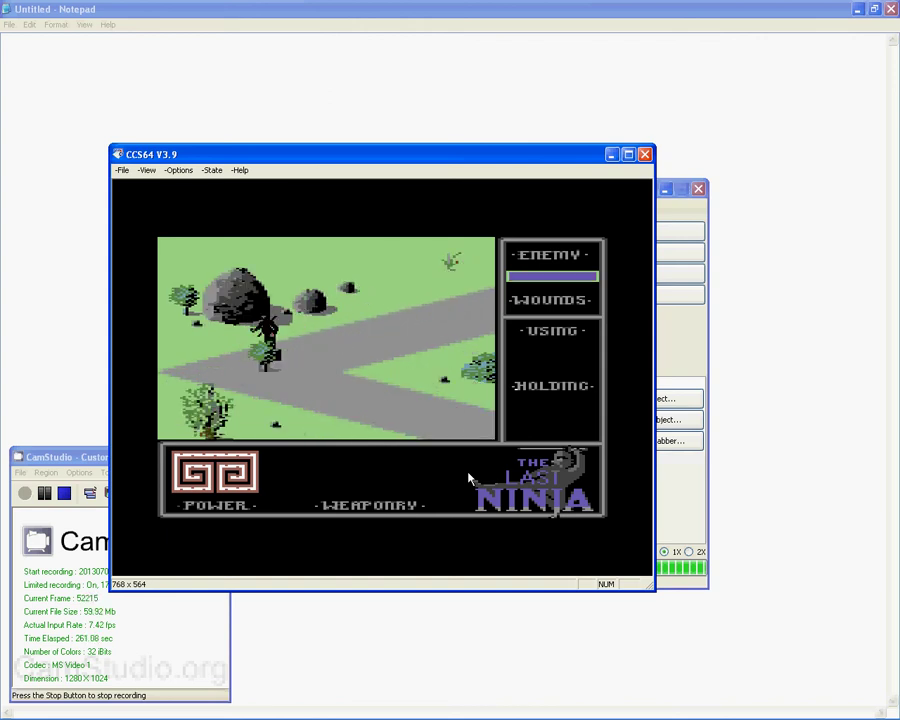
{"action": "key", "text": "Right"}
{"action": "key", "text": "Left"}
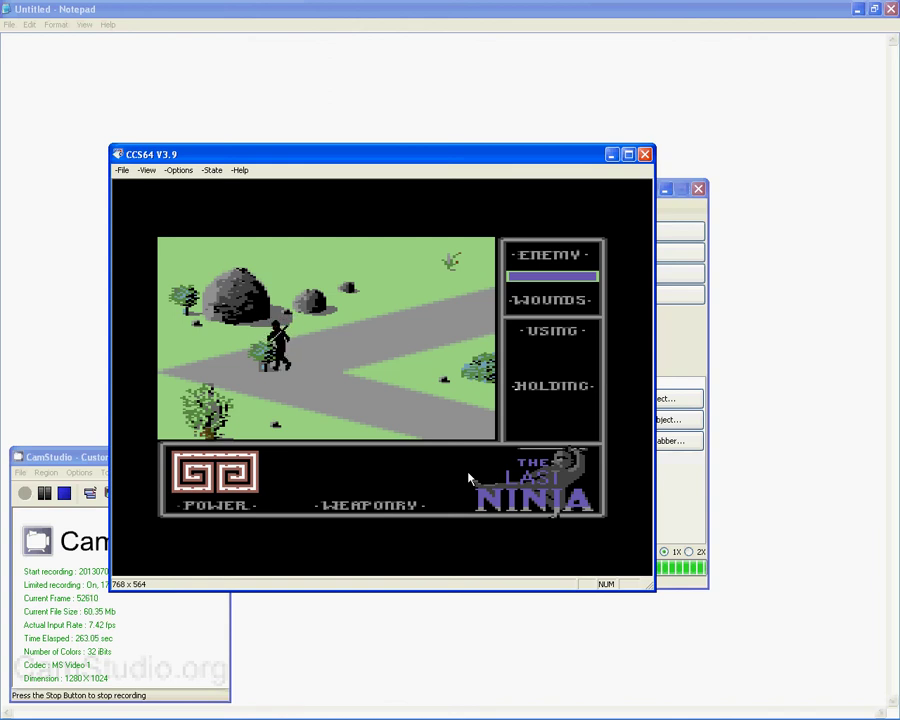
{"action": "key", "text": "Left"}
{"action": "key", "text": "Right"}
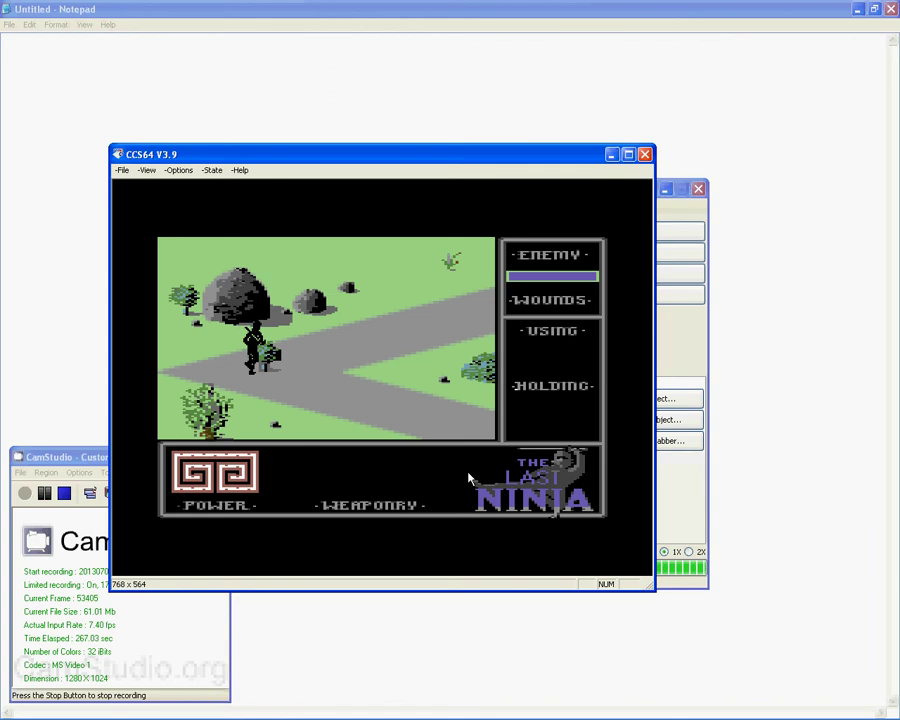
{"action": "key", "text": "Left"}
{"action": "key", "text": "Right"}
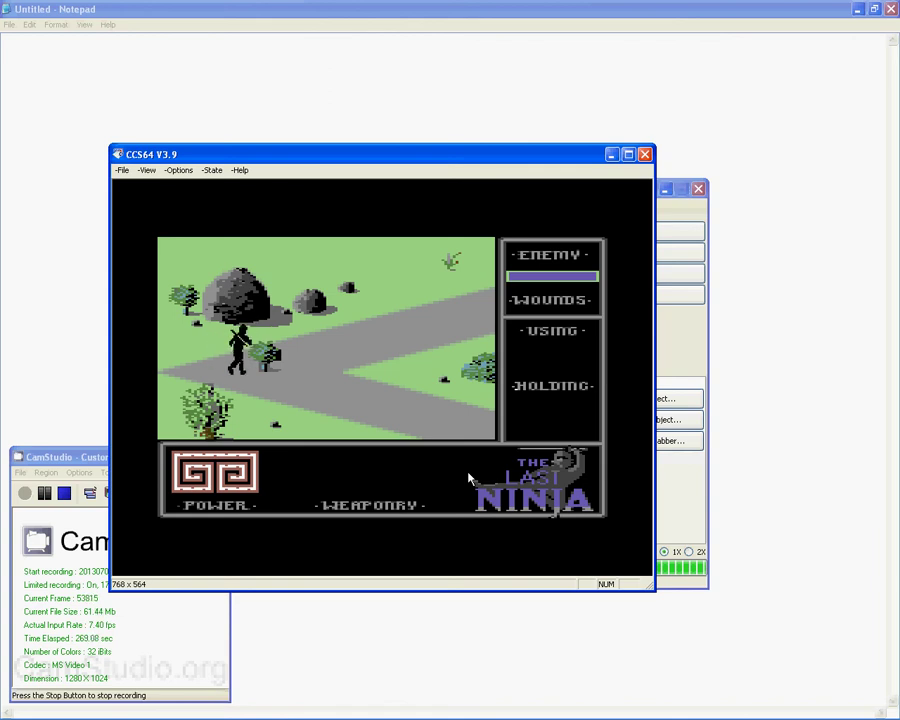
- Walk the ninja around the small tree to test the obstacle from other sides, and close the emulator
{"action": "key", "text": "Left"}
{"action": "key", "text": "Down"}
{"action": "key", "text": "Right"}
{"action": "key", "text": "Up"}
{"action": "key", "text": "Right"}
{"action": "key", "text": "Right"}
{"action": "key", "text": "Up"}
{"action": "key", "text": "Left"}
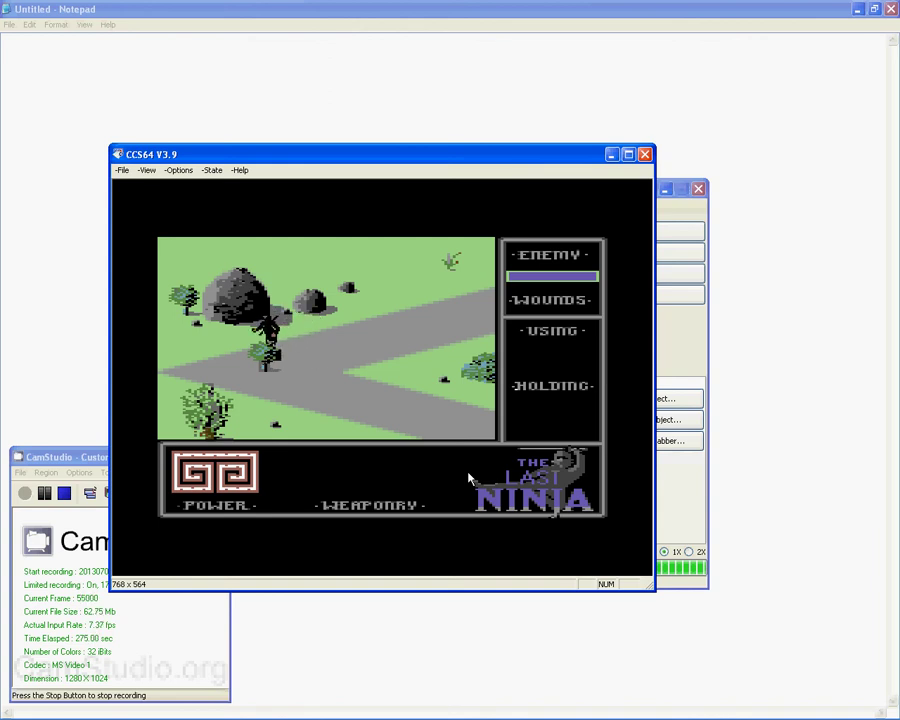
{"action": "key", "text": "Right"}
{"action": "key", "text": "Left"}
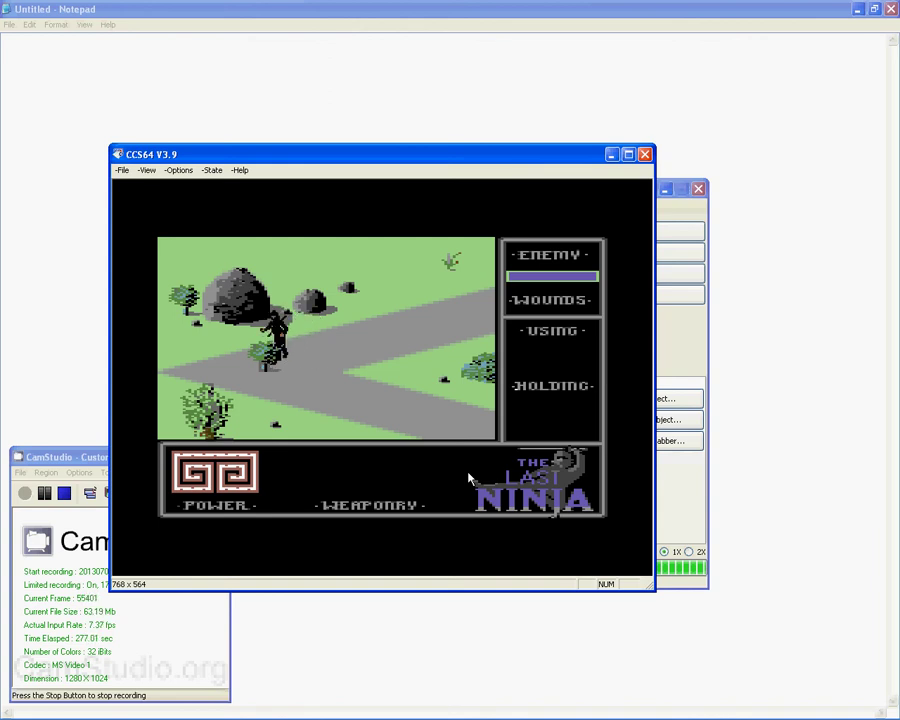
{"action": "key", "text": "Left"}
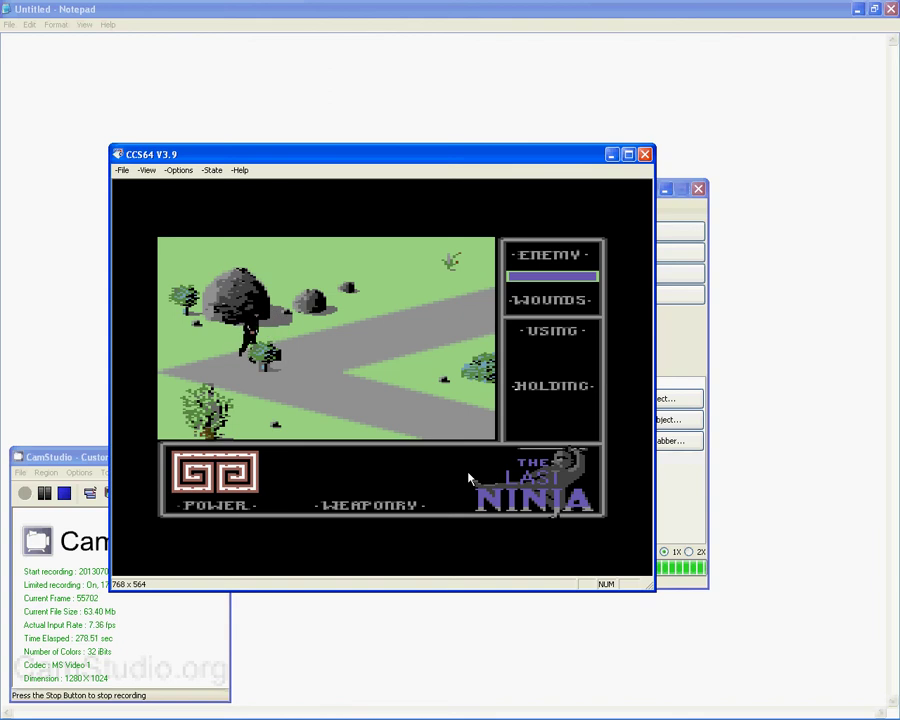
{"action": "key", "text": "Left"}
{"action": "key", "text": "Left"}
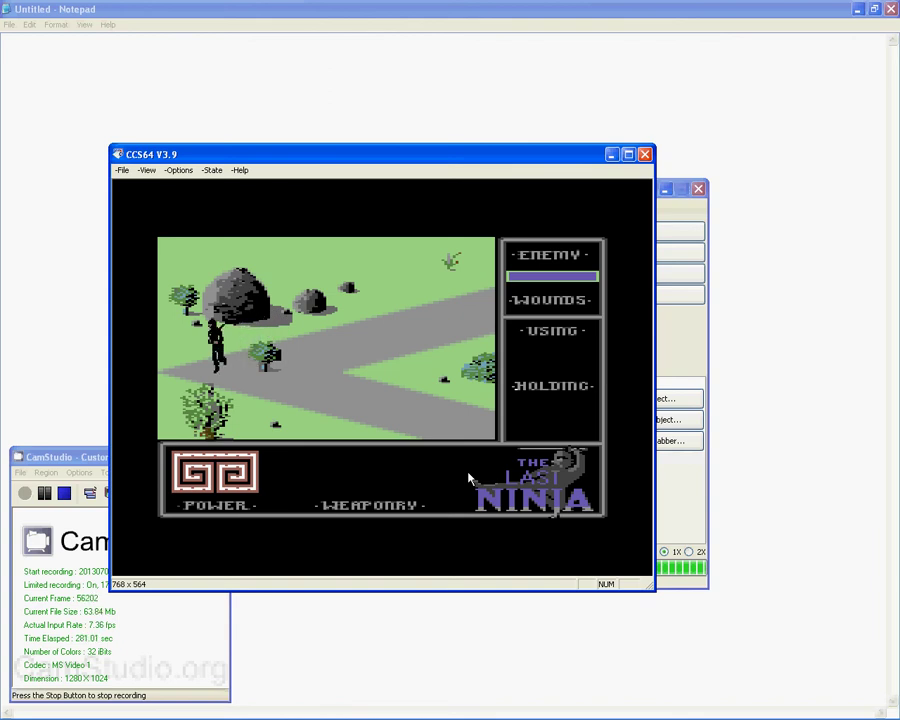
{"action": "left_click", "coordinate": [645, 155]}
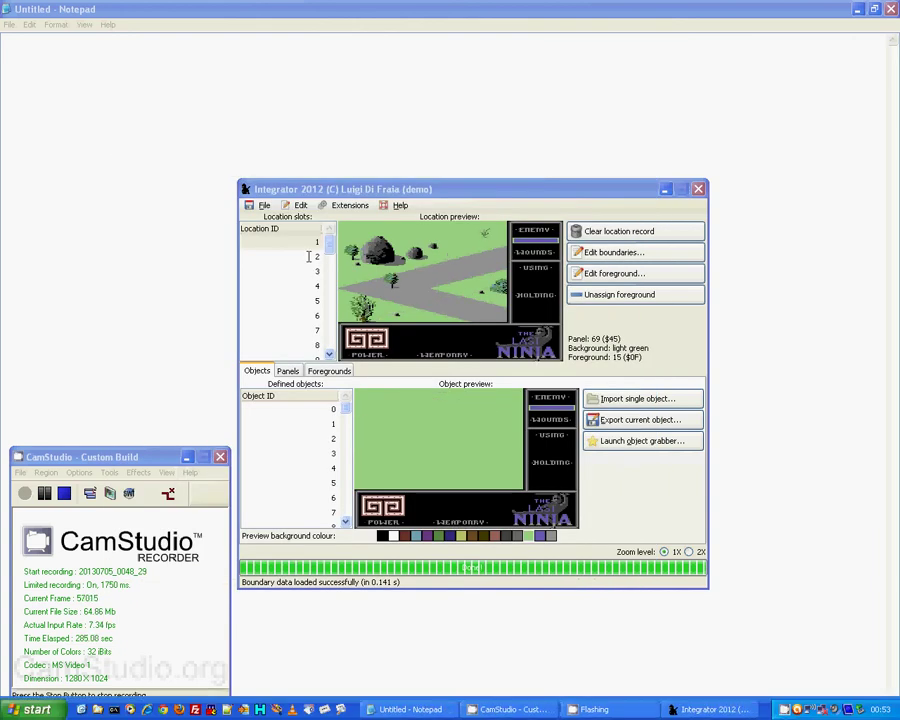
- Display foreground 15 from the defined foregrounds in Integrator 2012
{"action": "left_click", "coordinate": [342, 371]}
{"action": "scroll", "coordinate": [292, 500], "scroll_direction": "down", "scroll_amount": 3}
{"action": "left_click", "coordinate": [294, 520]}
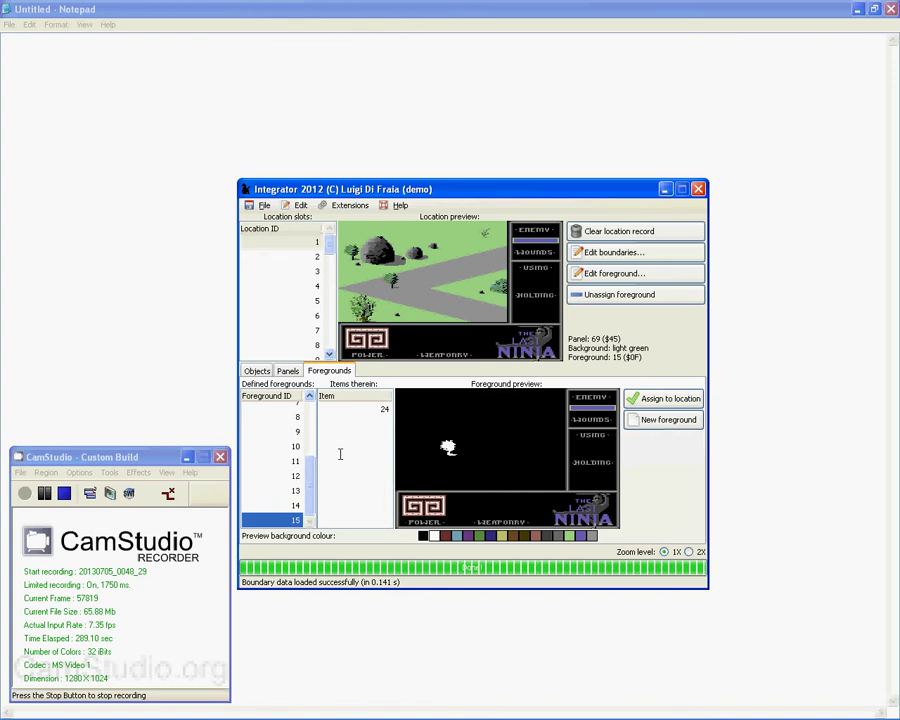
- Examine foreground 15's clipping mask over location 1 in the foreground editor, and reopen the location's boundary editor
{"action": "left_click", "coordinate": [596, 272]}
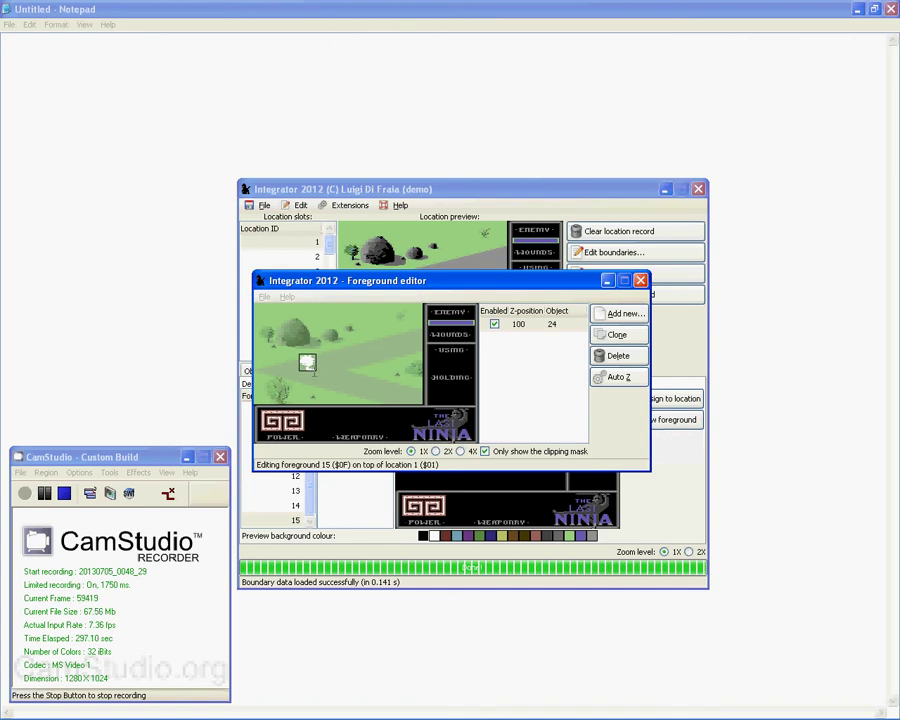
{"action": "left_click", "coordinate": [640, 280]}
{"action": "left_click", "coordinate": [620, 272]}
{"action": "left_click", "coordinate": [640, 280]}
{"action": "left_click", "coordinate": [572, 254]}
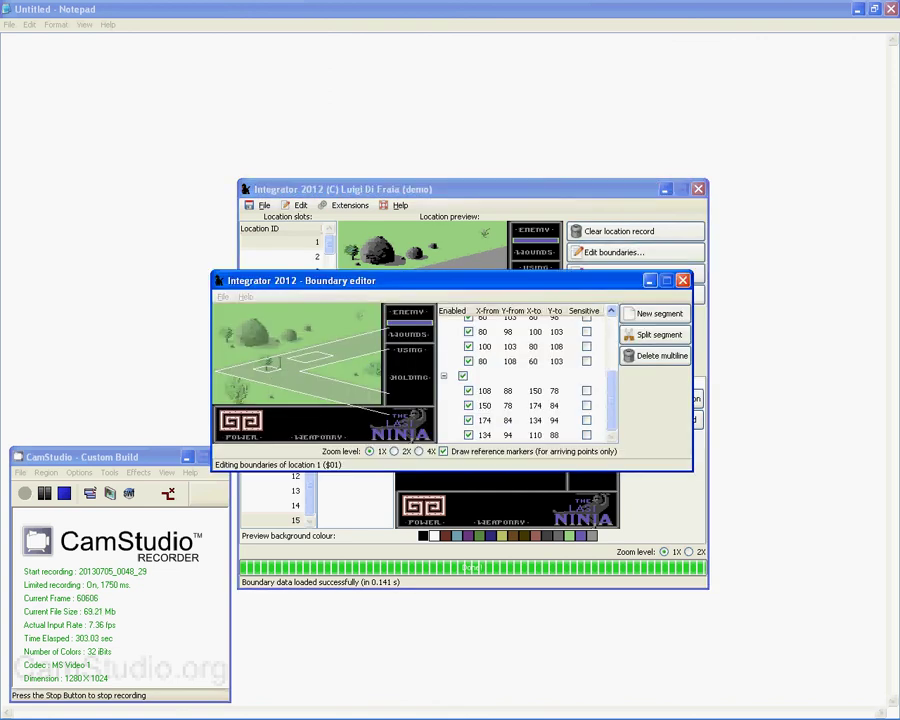